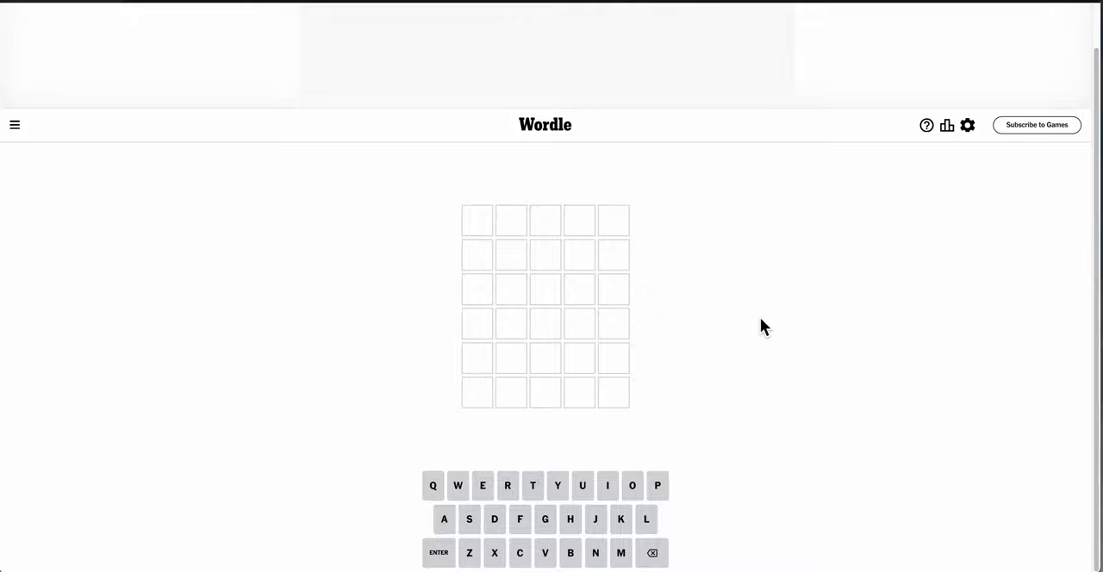
{"action": "type", "text": "FIELD"}
Submit FIELD as the first guess, scoring F green and E yellow.
{"action": "key", "text": "Return"}
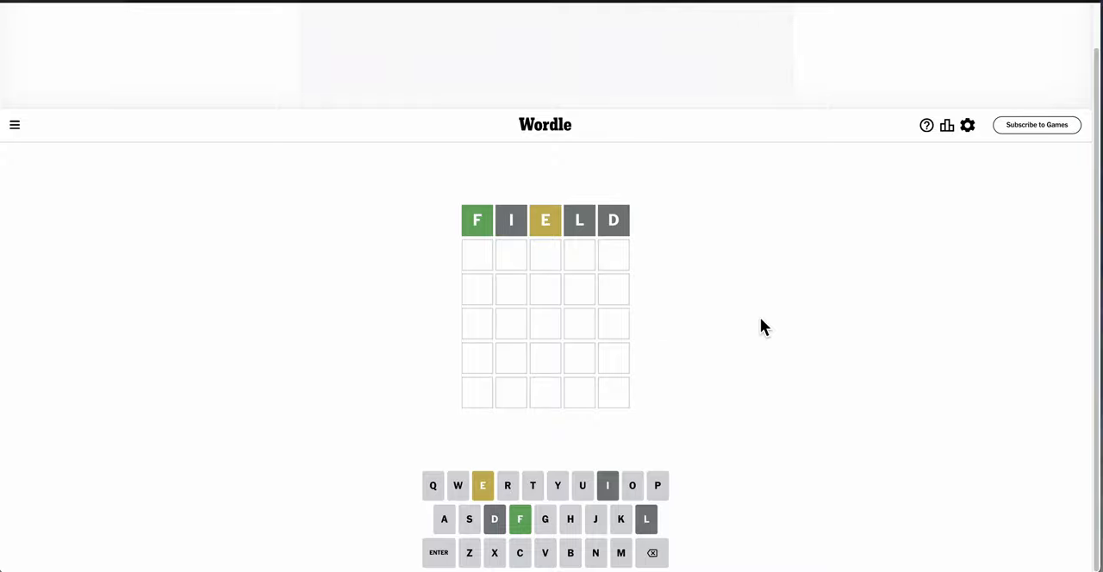
{"action": "type", "text": "FEARS"}
Submit FEARS as the second guess, confirming F with E and R present.
{"action": "key", "text": "Return"}
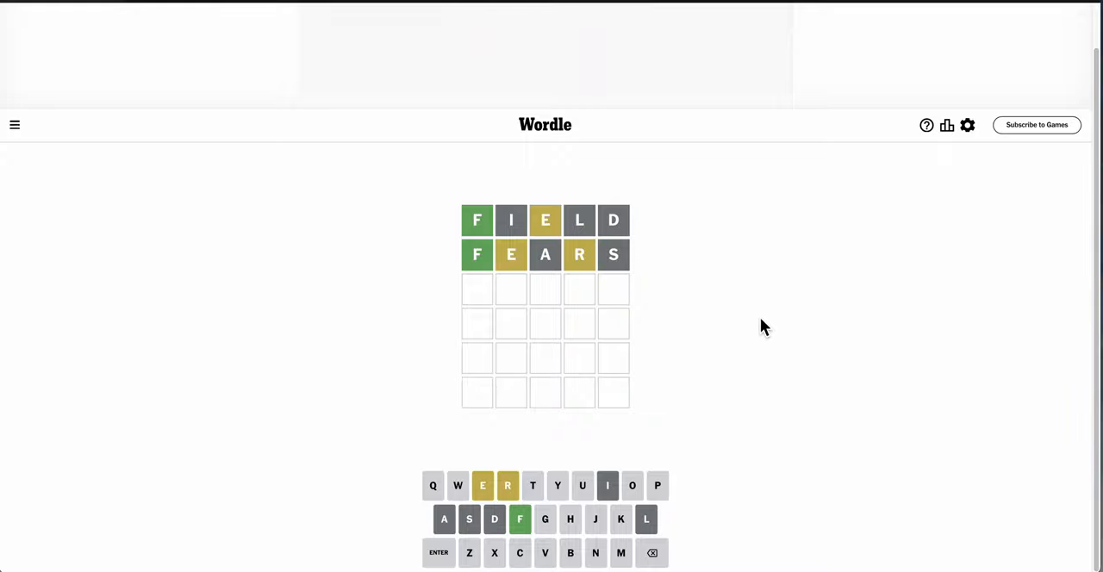
{"action": "type", "text": "force"}
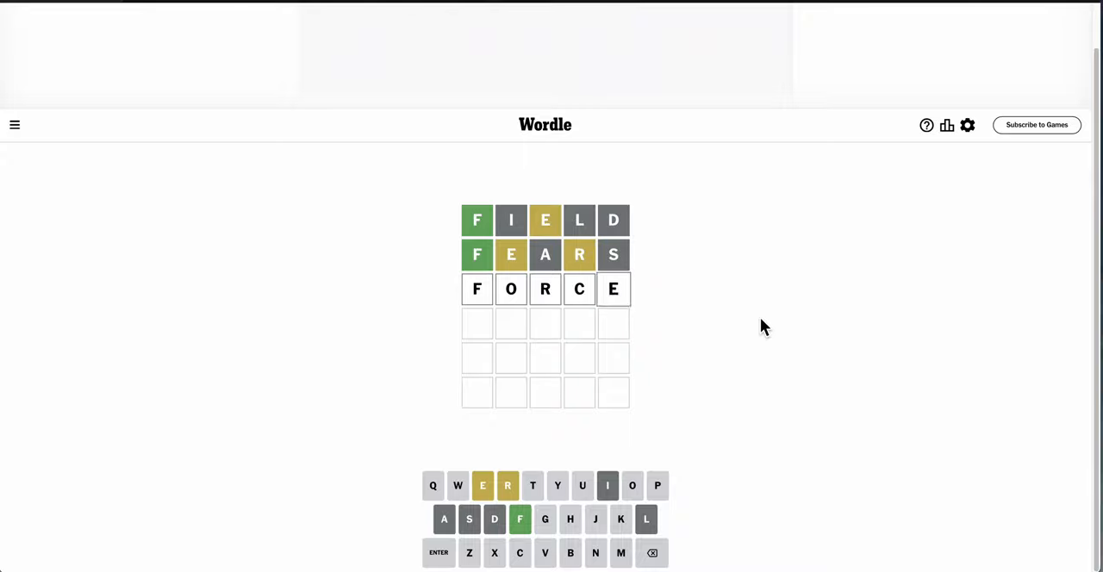
Submit FORCE as the all-green third guess, then dismiss the Statistics popup.
{"action": "key", "text": "Return"}
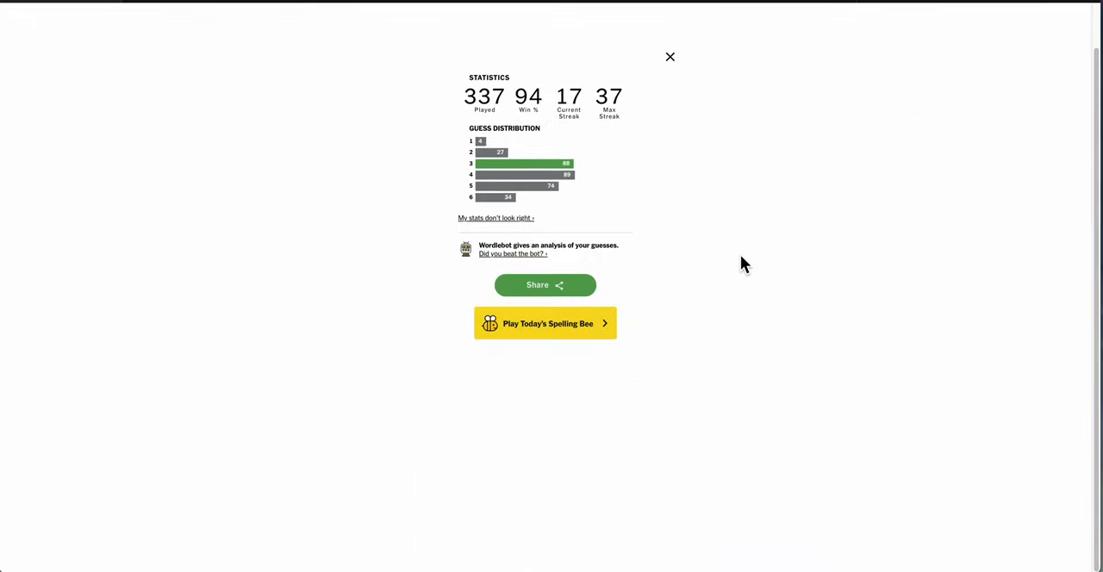
{"action": "left_click", "coordinate": [672, 59]}
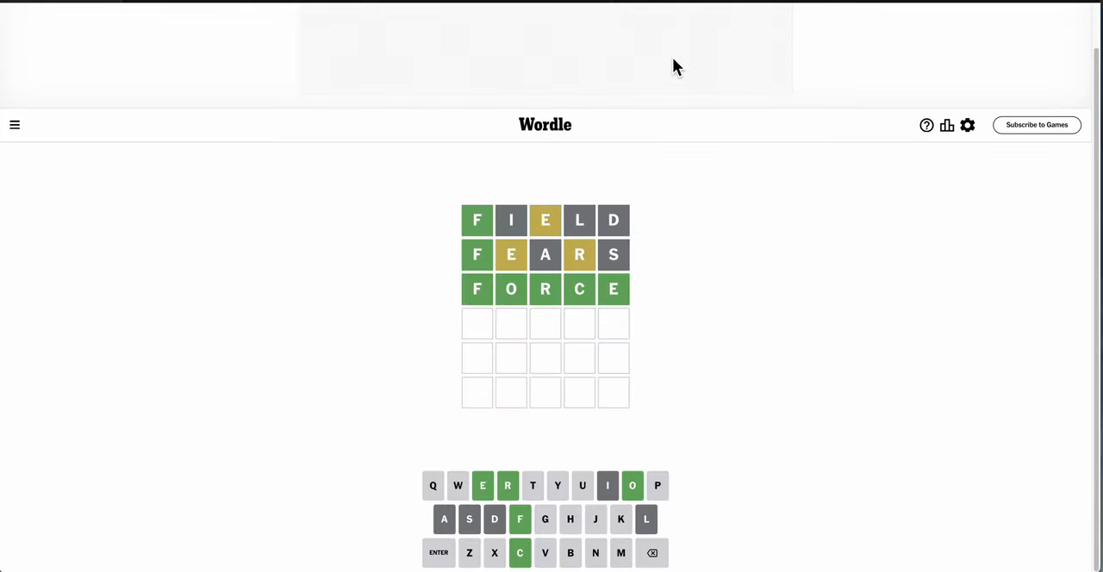